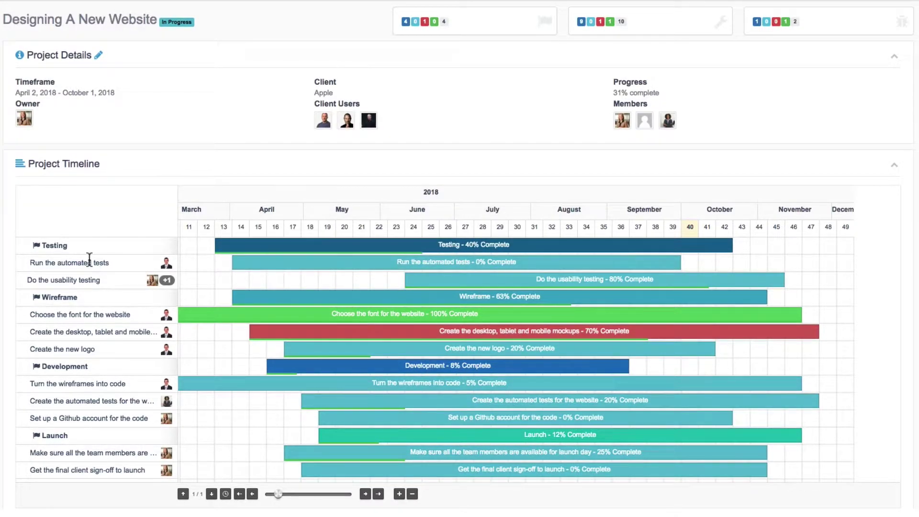
# Look at the Project Timeline Extension page, then return to the Designing A New Website project
pyautogui.moveTo(379, 264)
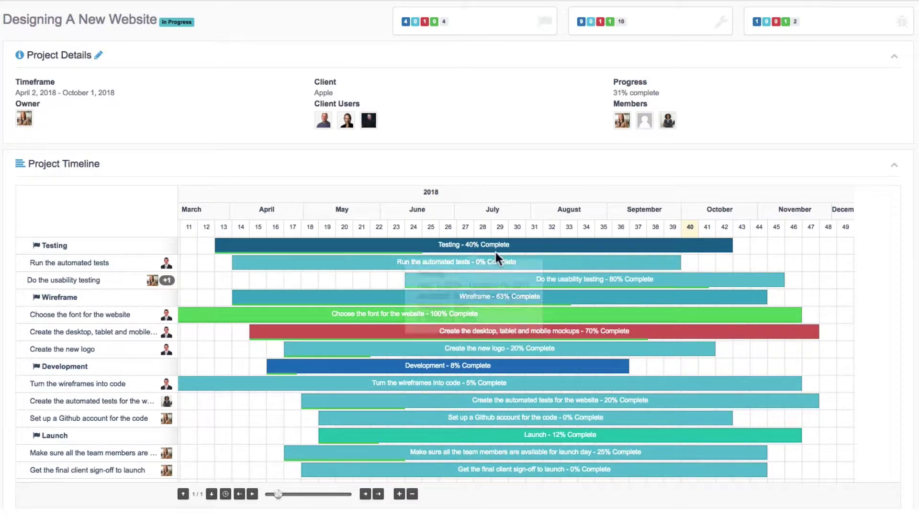
pyautogui.moveTo(554, 318)
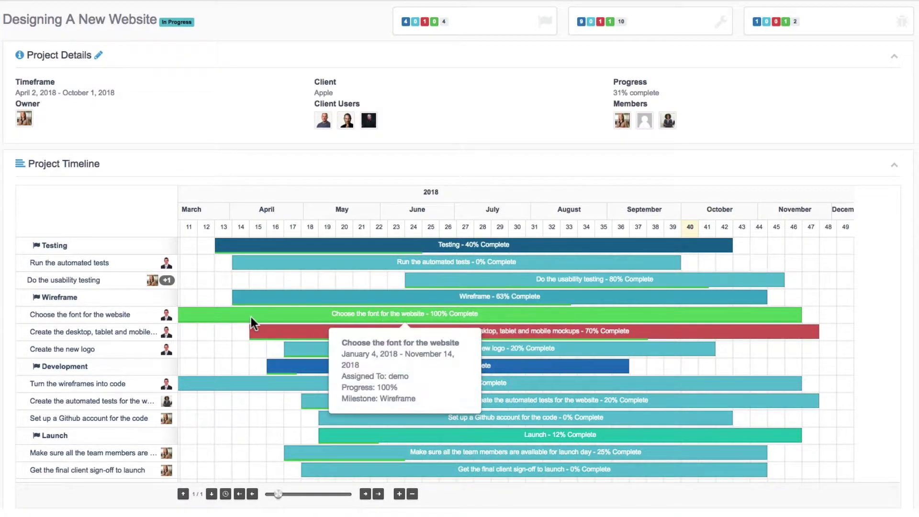
pyautogui.moveTo(251, 330)
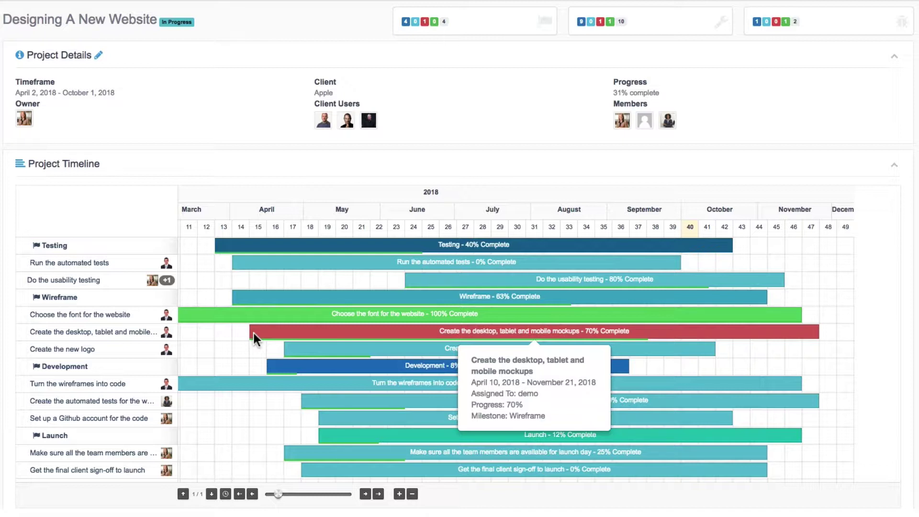
pyautogui.moveTo(516, 314)
pyautogui.moveTo(812, 338)
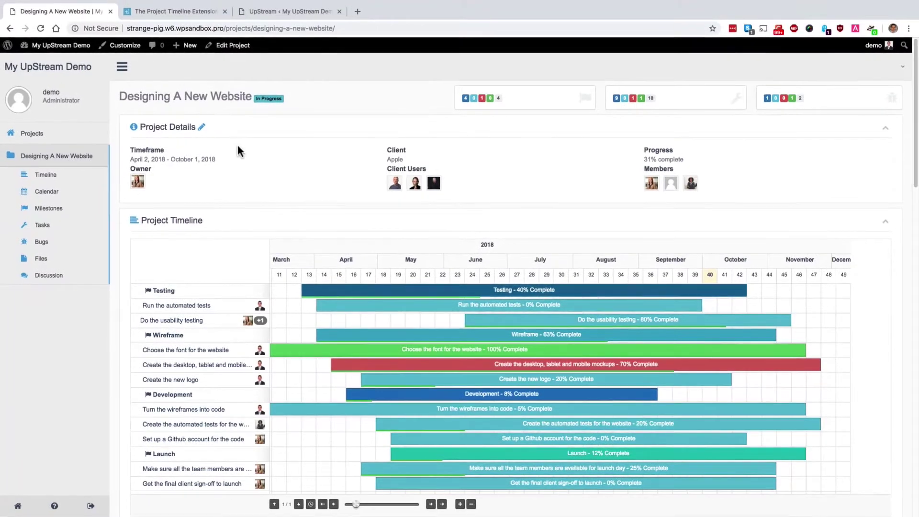
pyautogui.click(164, 15)
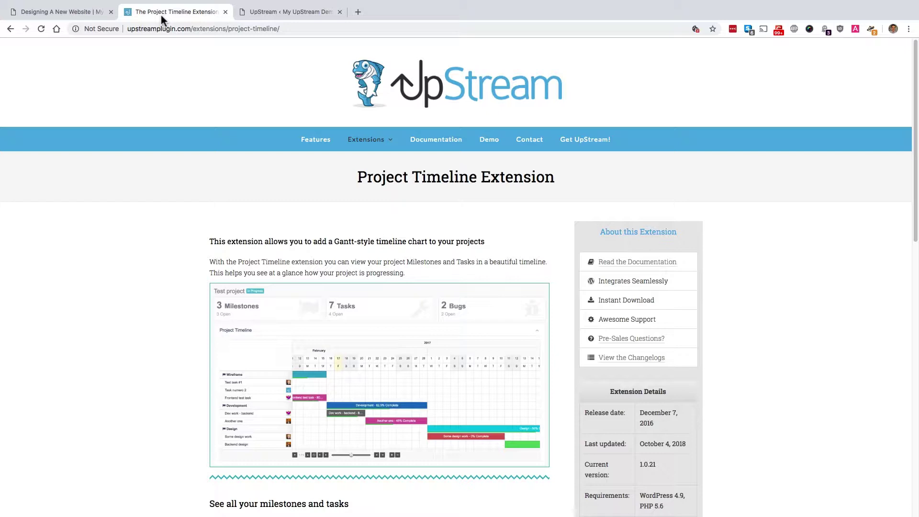
pyautogui.click(87, 12)
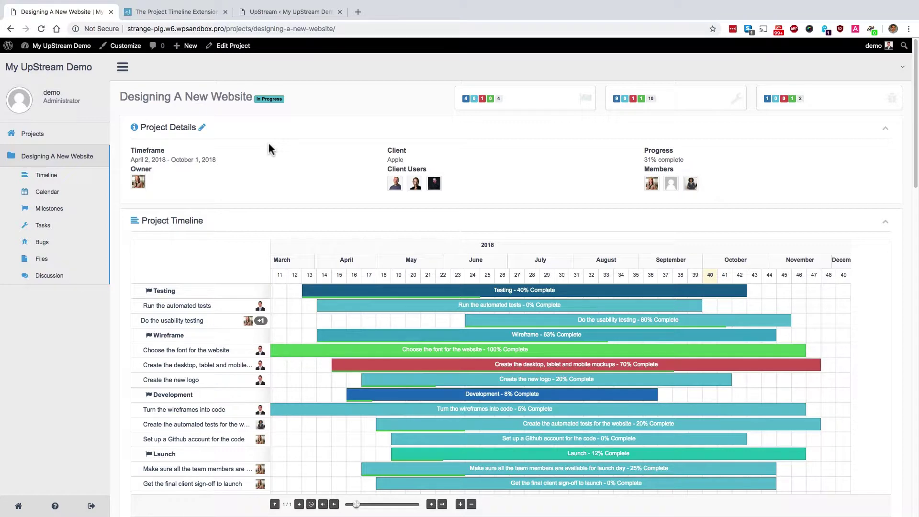
# Scroll down to the project timeline and jump it back to its start
pyautogui.scroll(-1, 269, 150)
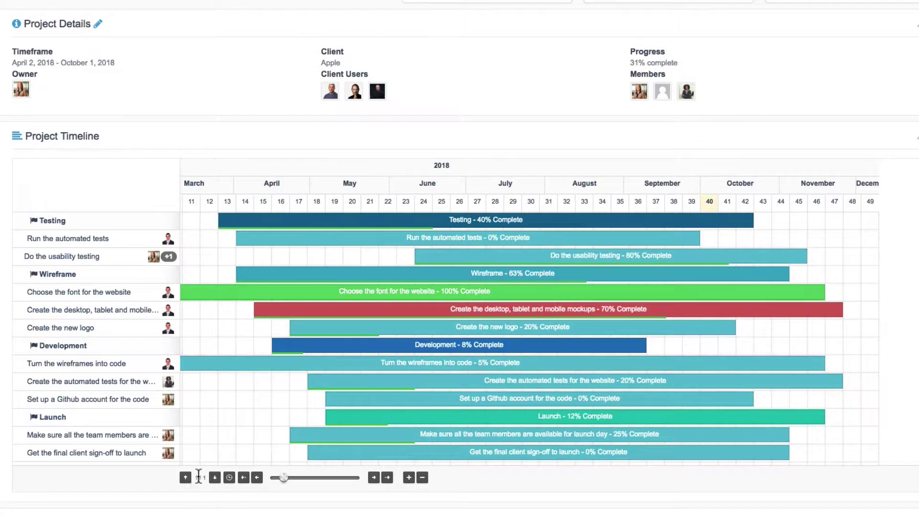
pyautogui.moveTo(192, 476); pyautogui.dragTo(206, 476)
pyautogui.click(173, 480)
pyautogui.click(205, 477)
pyautogui.click(203, 478)
pyautogui.click(214, 479)
pyautogui.click(243, 477)
pyautogui.click(244, 477)
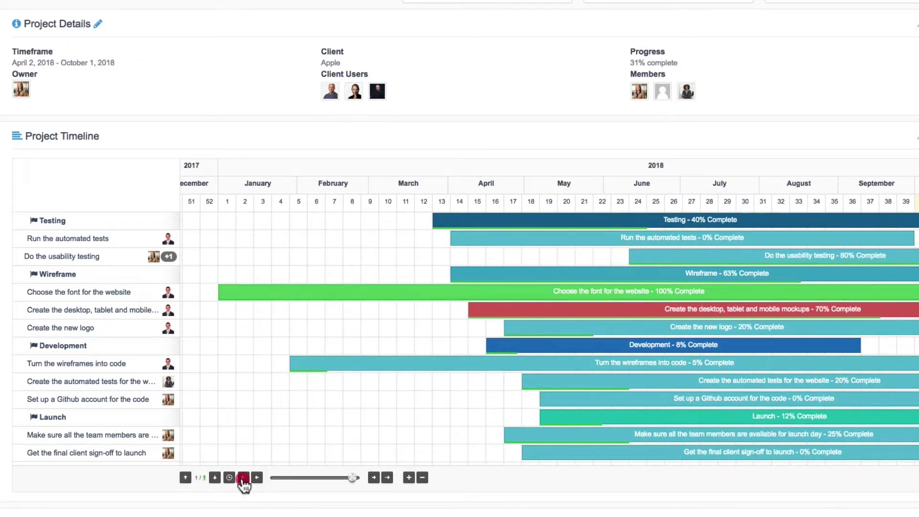
# Move the timeline later in the year, then back toward December 2017 and the current week
pyautogui.click(385, 477)
pyautogui.click(373, 478)
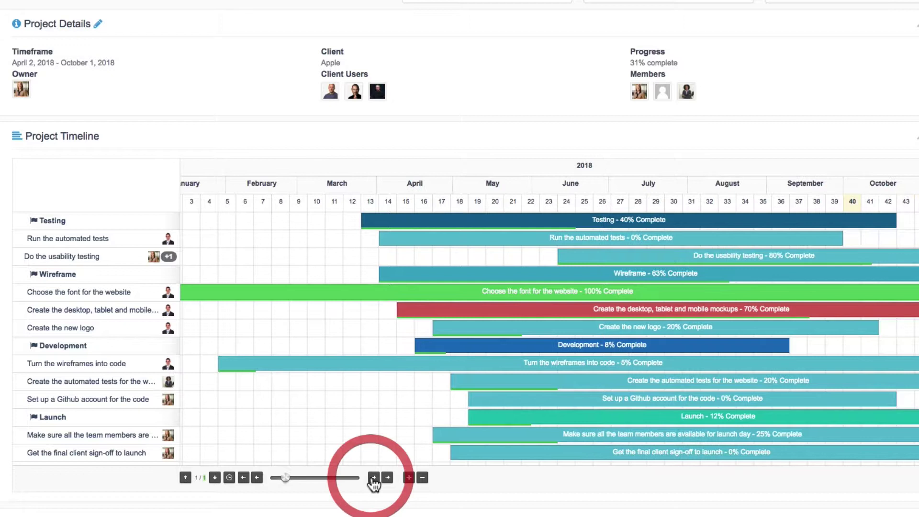
pyautogui.click(373, 479)
pyautogui.click(373, 478)
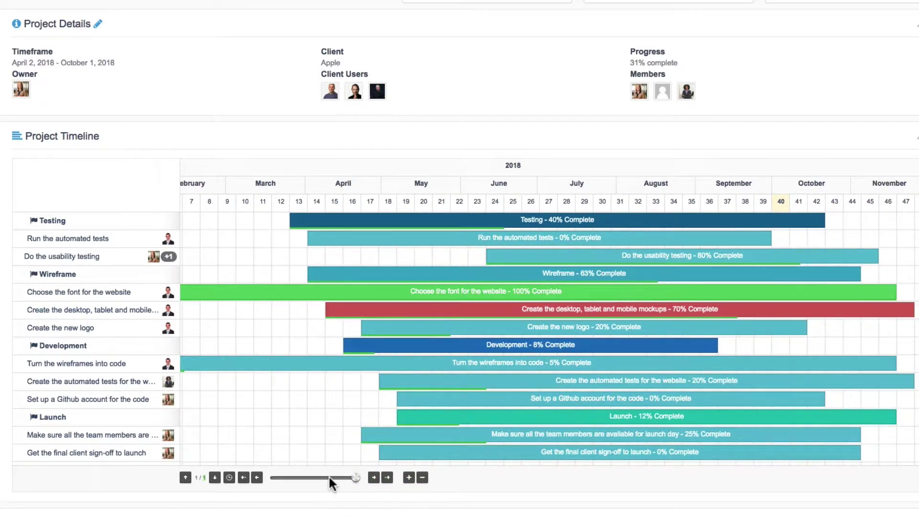
pyautogui.click(257, 478)
pyautogui.click(259, 477)
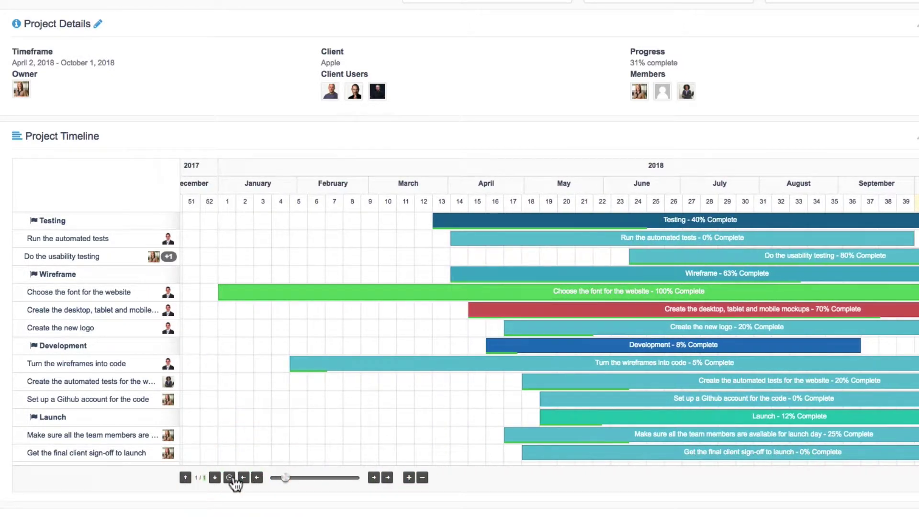
pyautogui.click(232, 478)
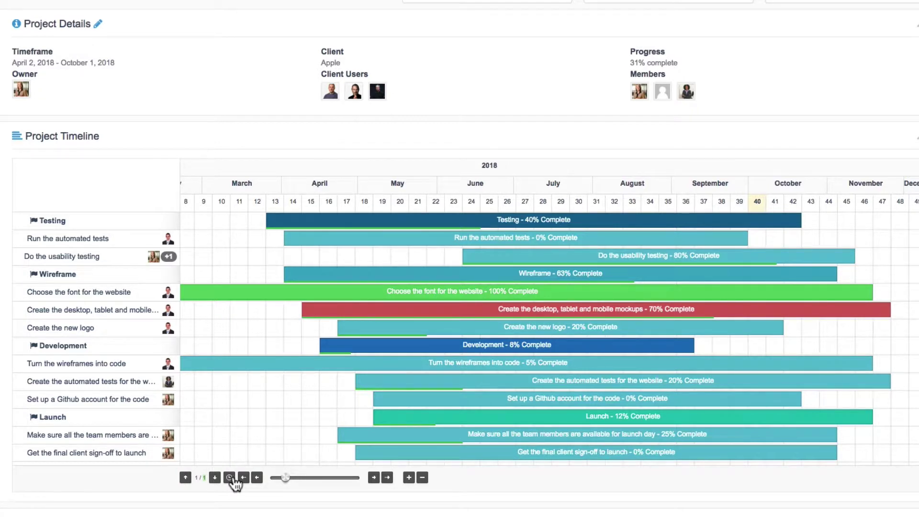
# Zoom the timeline in to individual days, then out to weeks and a month scale
pyautogui.click(755, 201)
pyautogui.click(755, 201)
pyautogui.click(410, 477)
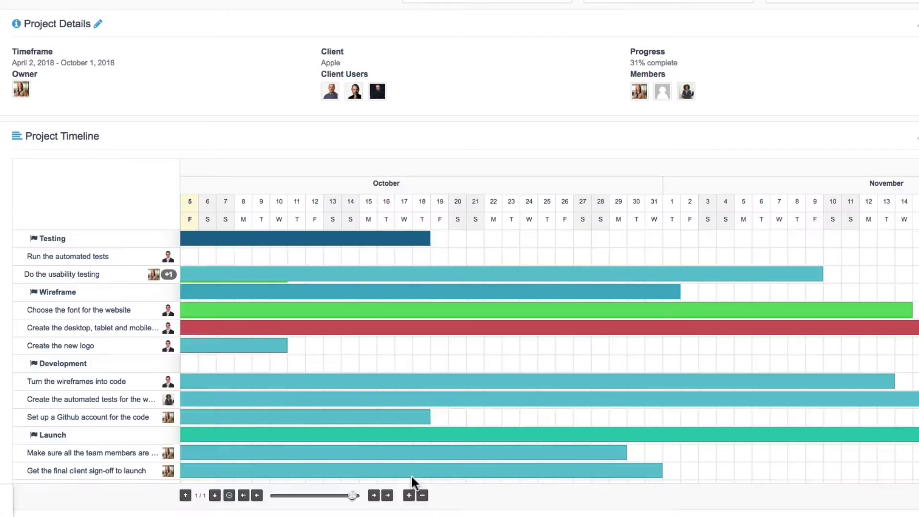
pyautogui.click(421, 495)
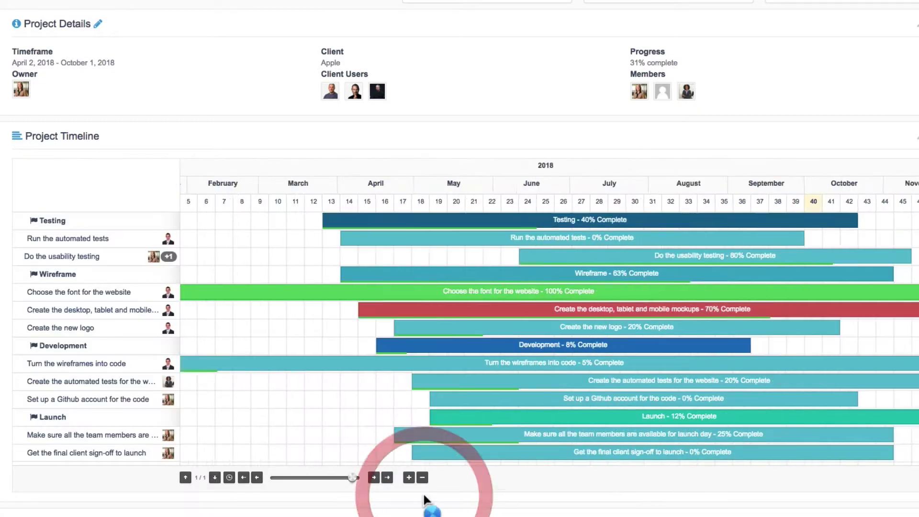
pyautogui.click(422, 481)
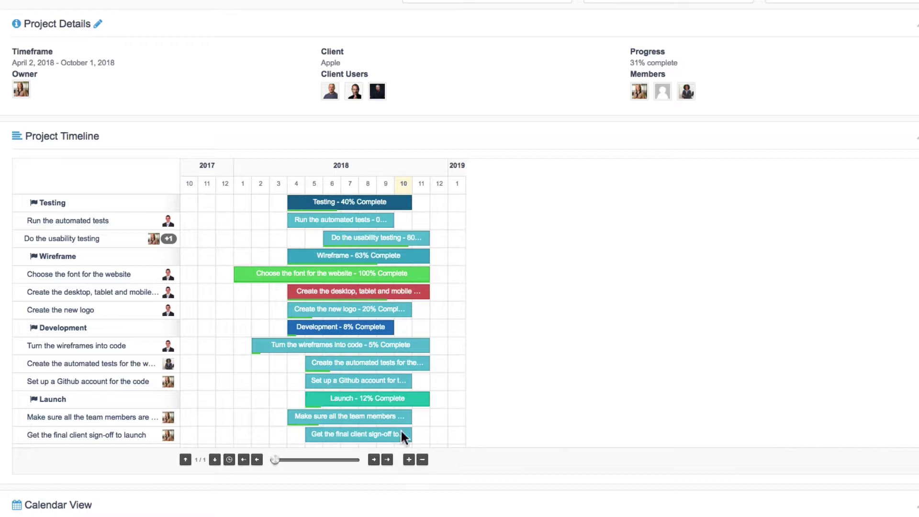
# Zoom the timeline back in through weeks to individual days, then out to weeks again
pyautogui.click(334, 166)
pyautogui.click(351, 166)
pyautogui.click(408, 460)
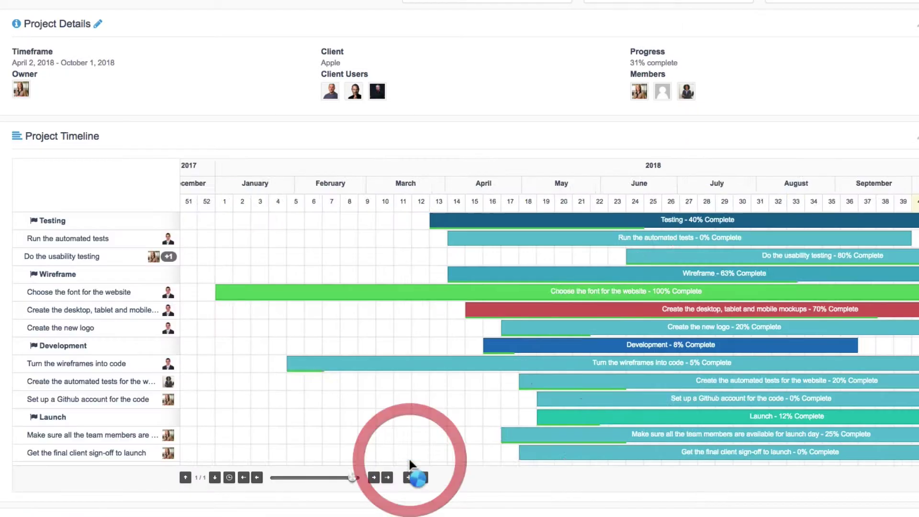
pyautogui.click(408, 477)
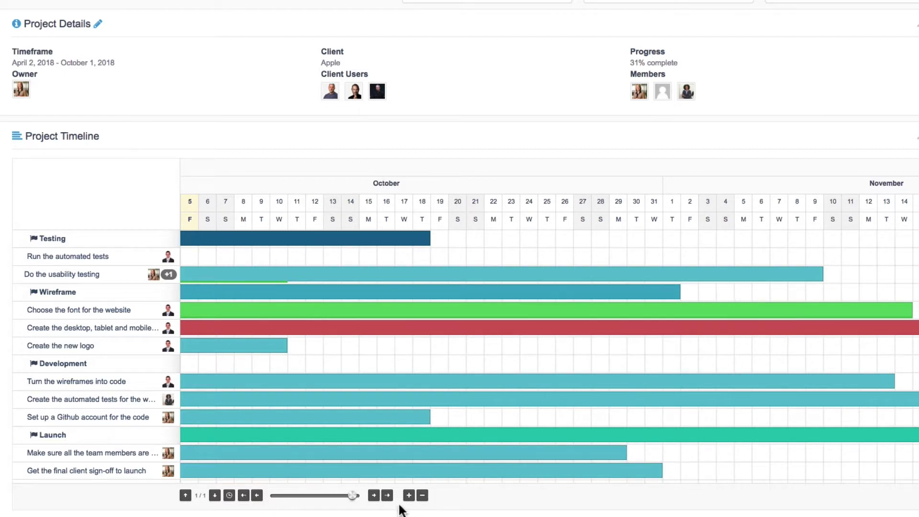
pyautogui.click(422, 495)
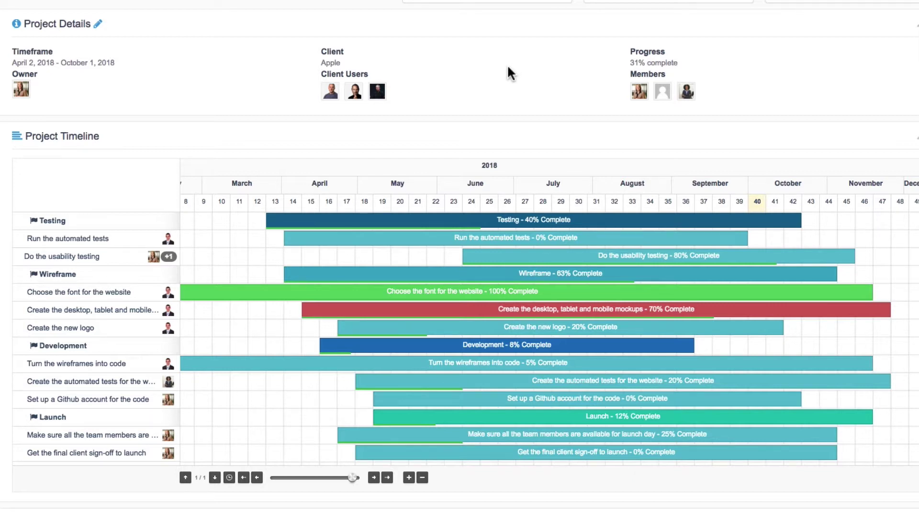
pyautogui.moveTo(402, 234)
pyautogui.scroll(-1, 518, 143)
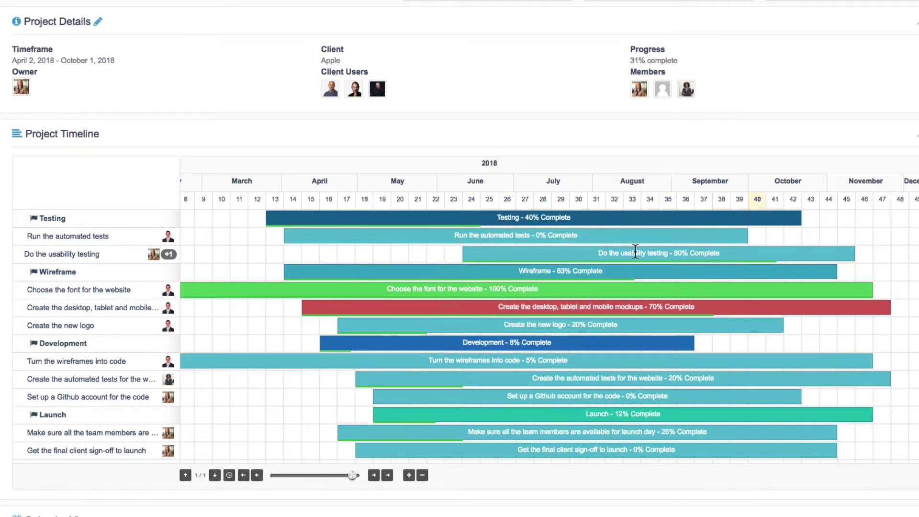
pyautogui.moveTo(564, 325)
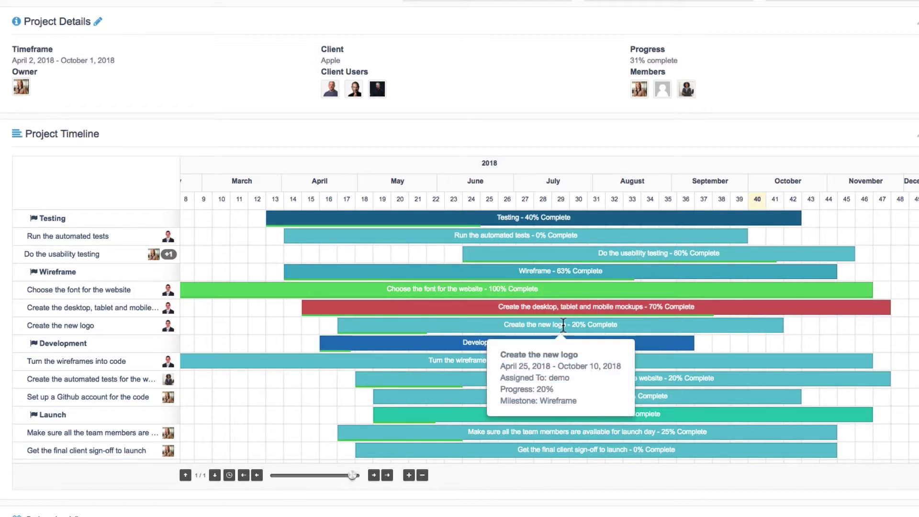
pyautogui.scroll(-5, 463, 115)
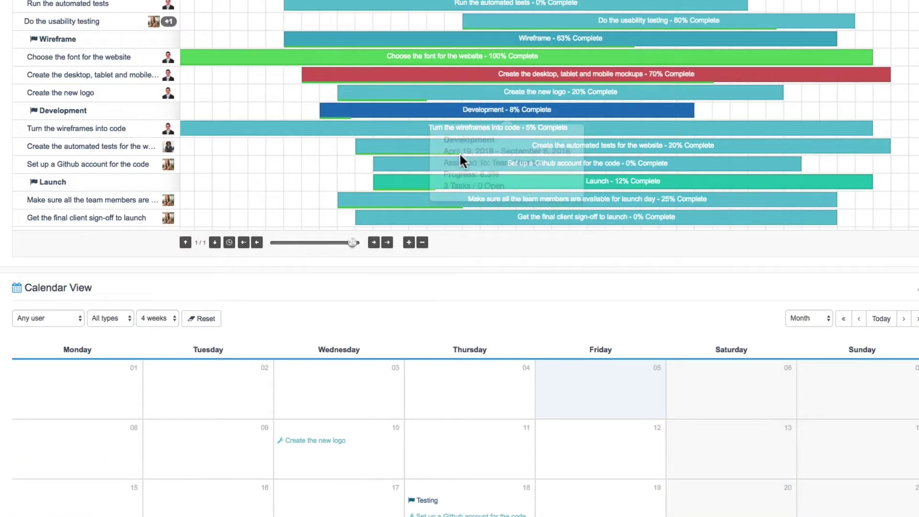
pyautogui.moveTo(471, 222)
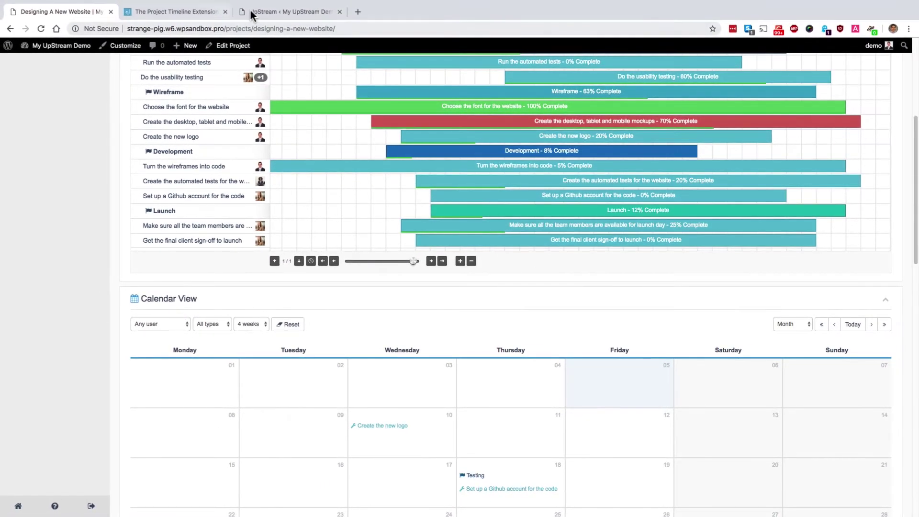
# In the UpStream Tasks settings, change the In Progress status colour to bright yellow #f2ef6a
pyautogui.click(261, 11)
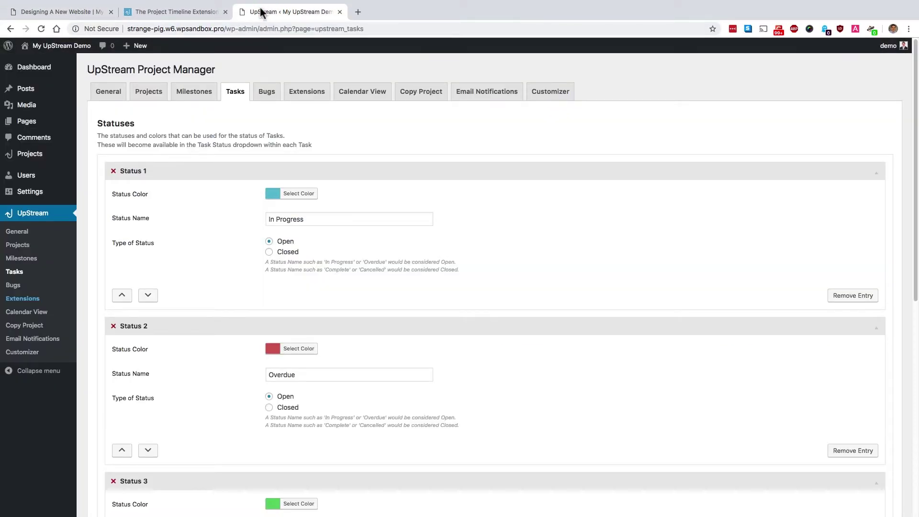
pyautogui.click(272, 194)
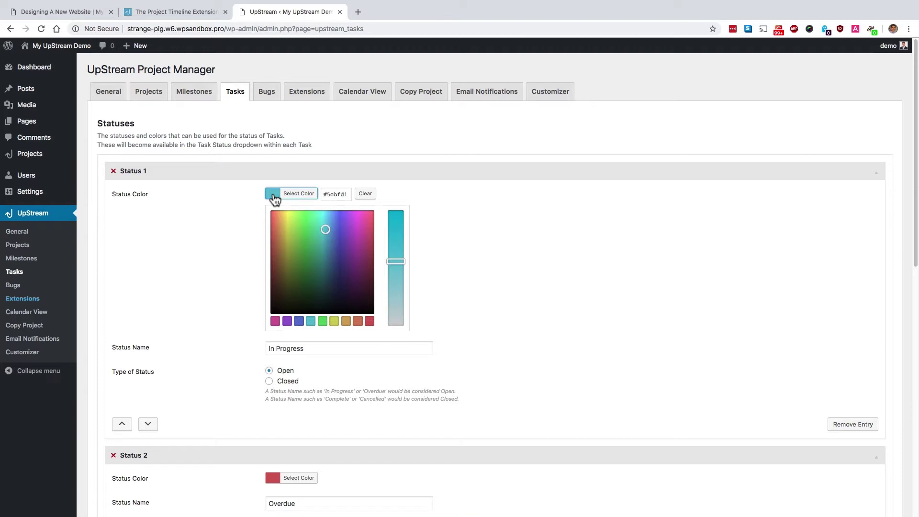
pyautogui.click(288, 216)
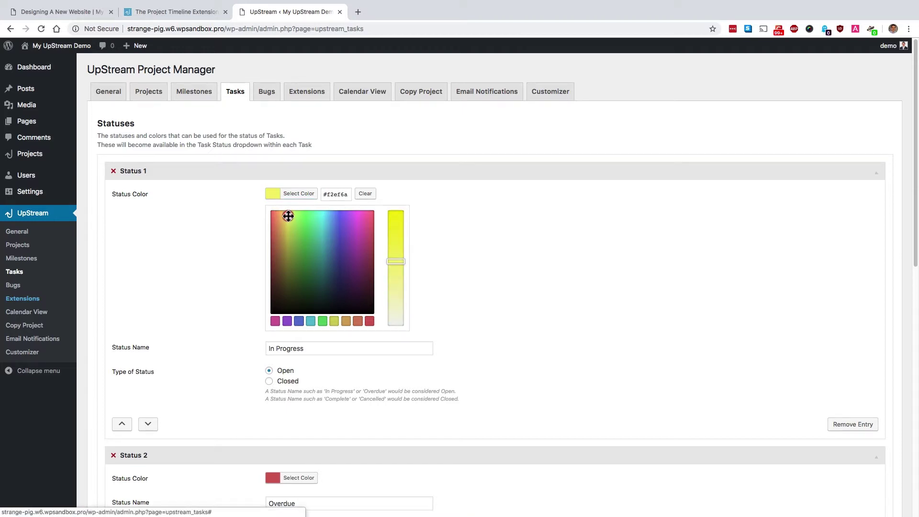
pyautogui.click(204, 219)
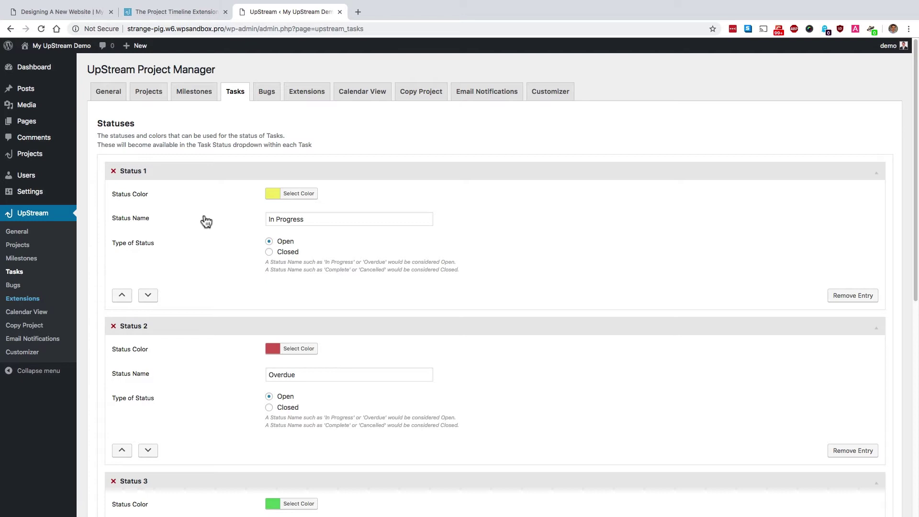
# Add a new blank status entry at the bottom and save the task status settings
pyautogui.scroll(-3, 206, 221)
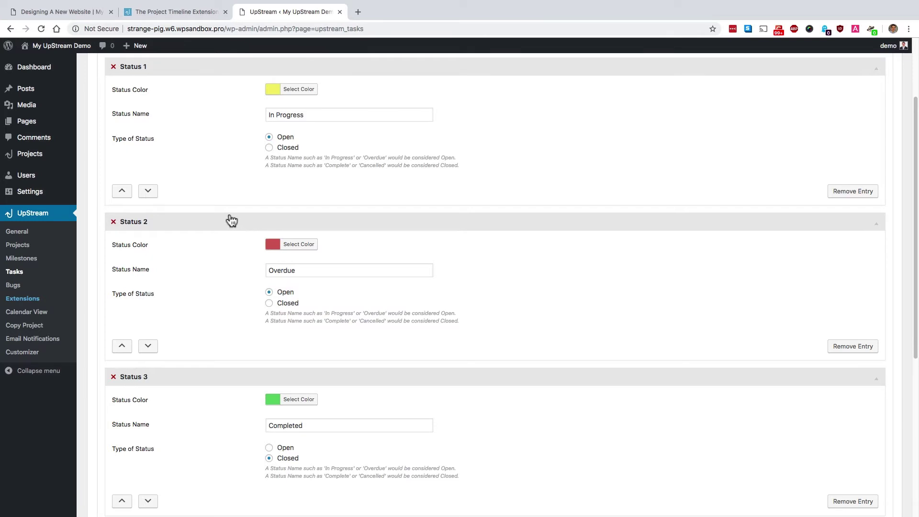
pyautogui.scroll(-3, 245, 223)
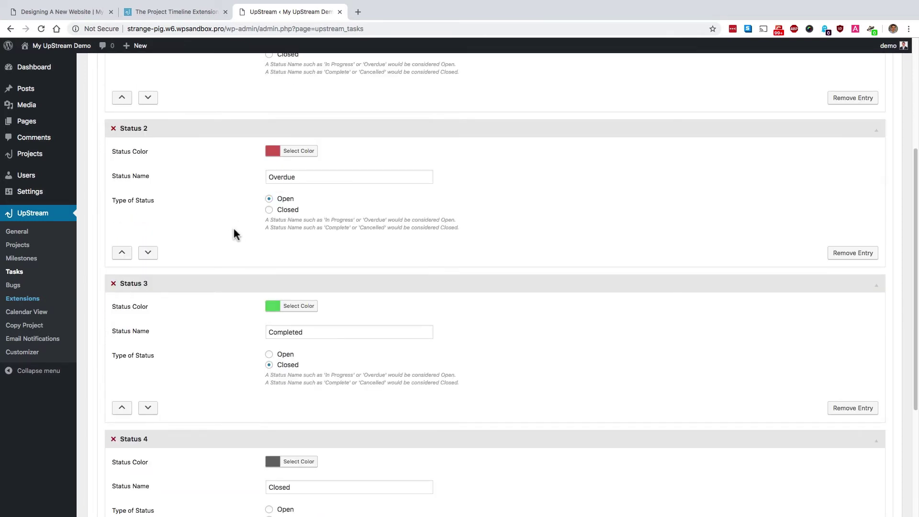
pyautogui.scroll(-4, 234, 235)
pyautogui.click(135, 480)
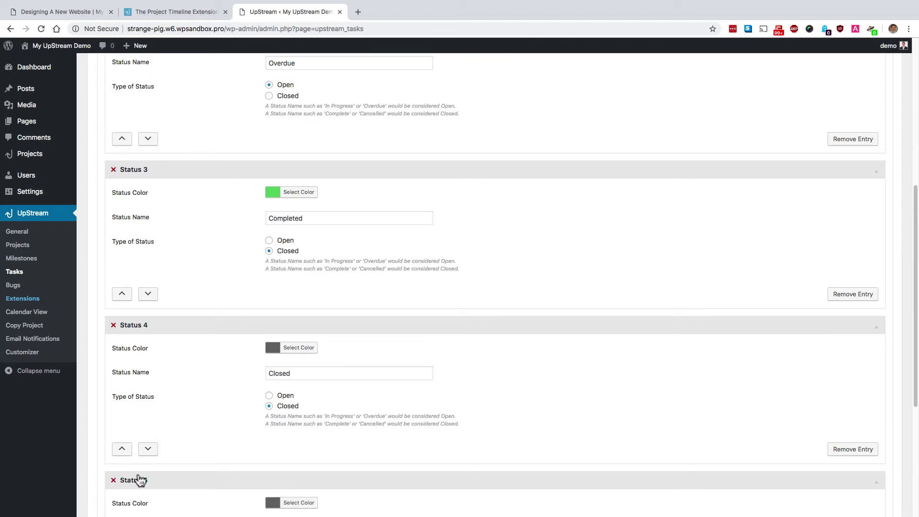
pyautogui.scroll(-5, 227, 297)
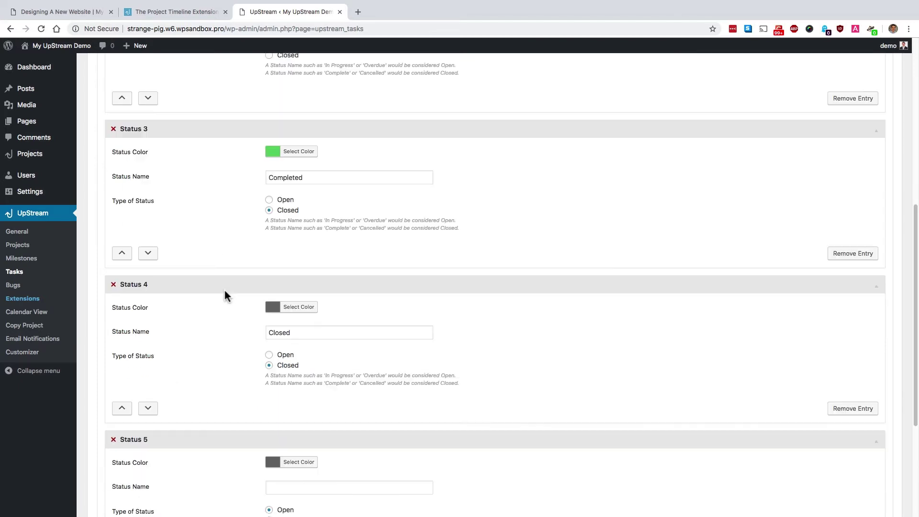
pyautogui.click(110, 454)
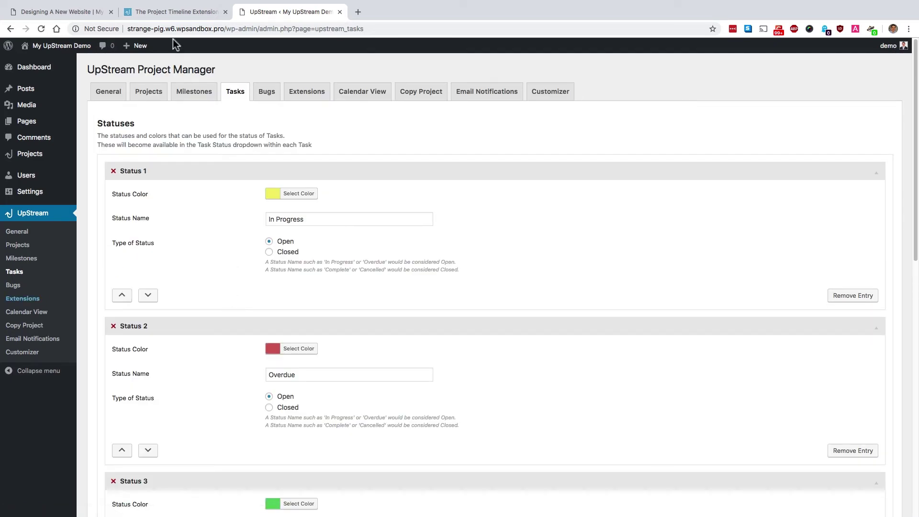
# Return to the reloaded Designing A New Website project and scroll up to its Project Timeline
pyautogui.click(63, 12)
pyautogui.click(41, 28)
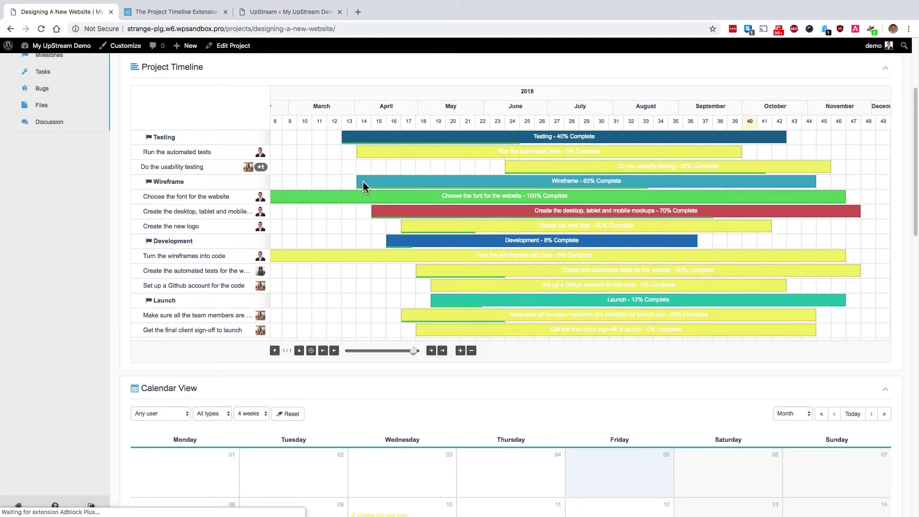
pyautogui.moveTo(395, 160)
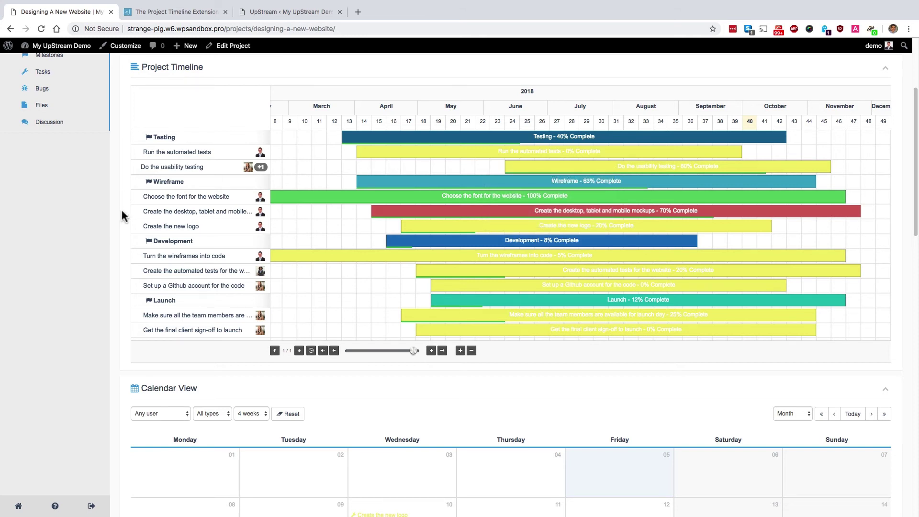
pyautogui.scroll(2, 122, 216)
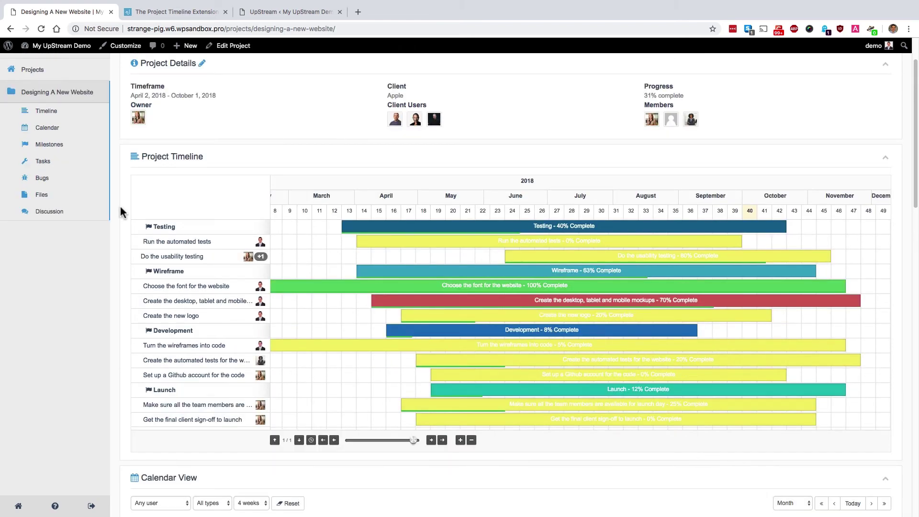
# Return to The Project Timeline Extension page describing the Gantt-style timeline chart
pyautogui.click(151, 15)
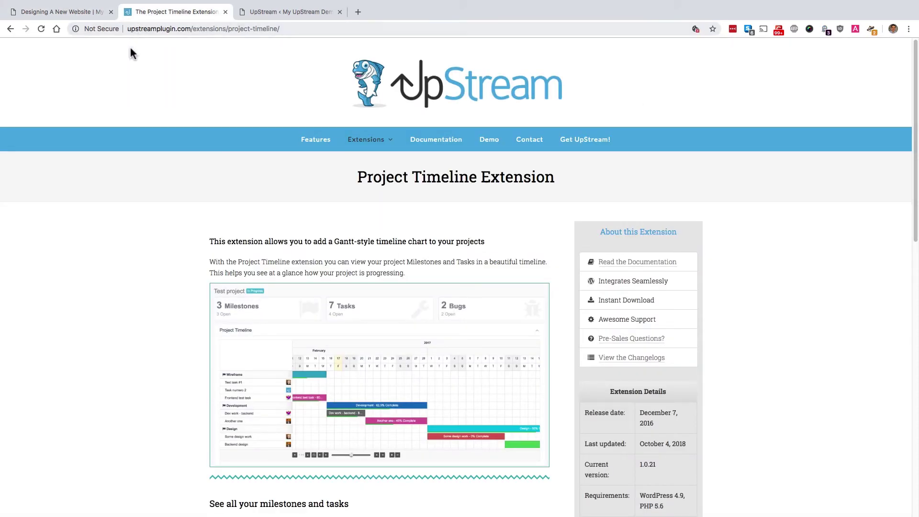